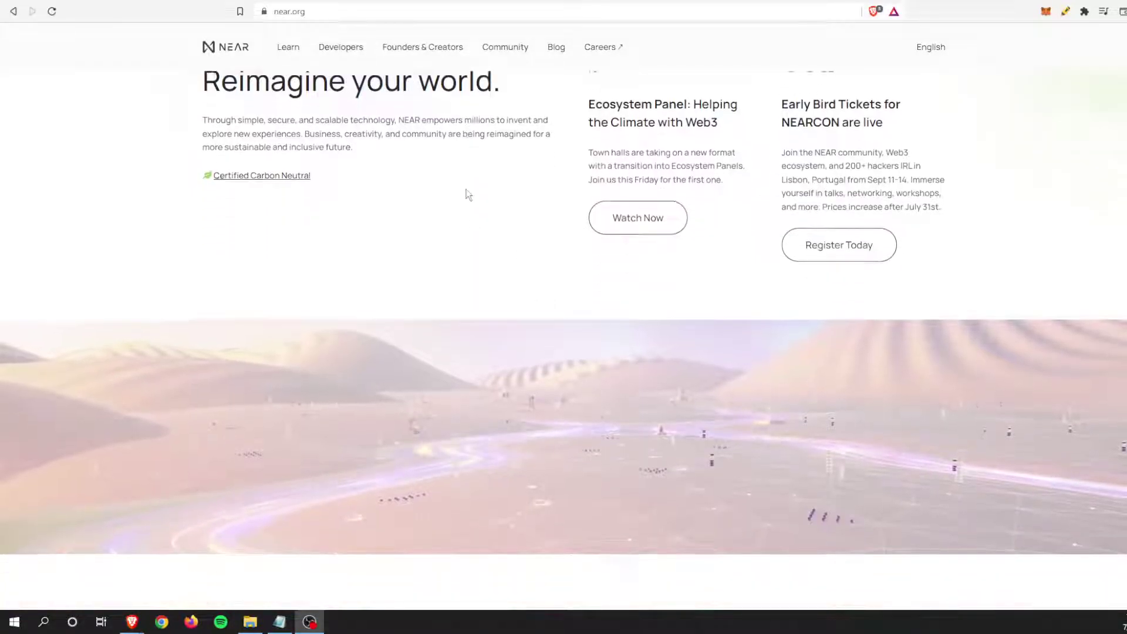
{"action": "scroll", "coordinate": [468, 194], "scroll_direction": "down", "scroll_amount": 3}
Scroll up and down the near.org page before moving on to mynearwallet.com
{"action": "scroll", "coordinate": [473, 198], "scroll_direction": "up", "scroll_amount": 4}
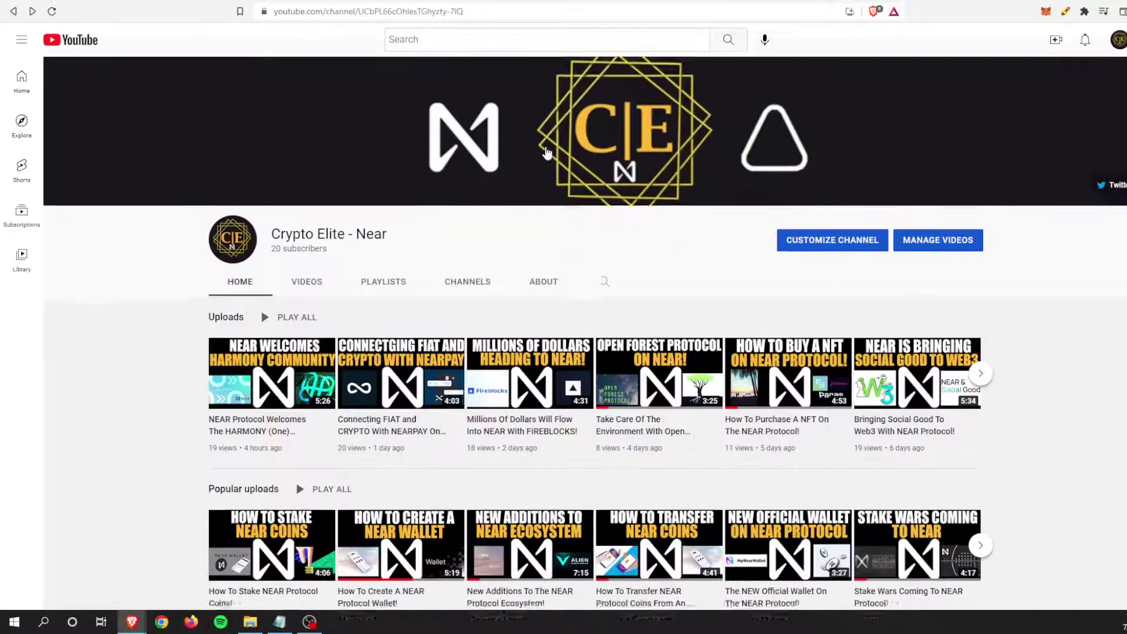
{"action": "scroll", "coordinate": [546, 151], "scroll_direction": "down", "scroll_amount": 4}
{"action": "scroll", "coordinate": [530, 151], "scroll_direction": "up", "scroll_amount": 5}
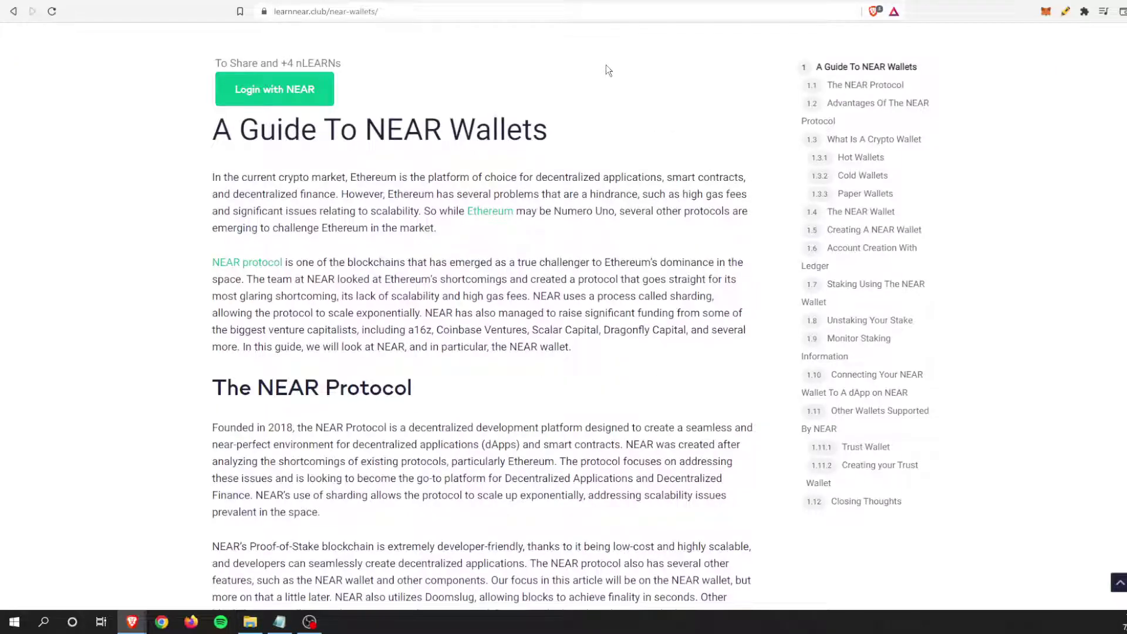
Scroll through the 'A Guide To NEAR Wallets' article down to The NEAR Wallet heading
{"action": "scroll", "coordinate": [622, 83], "scroll_direction": "up", "scroll_amount": 1}
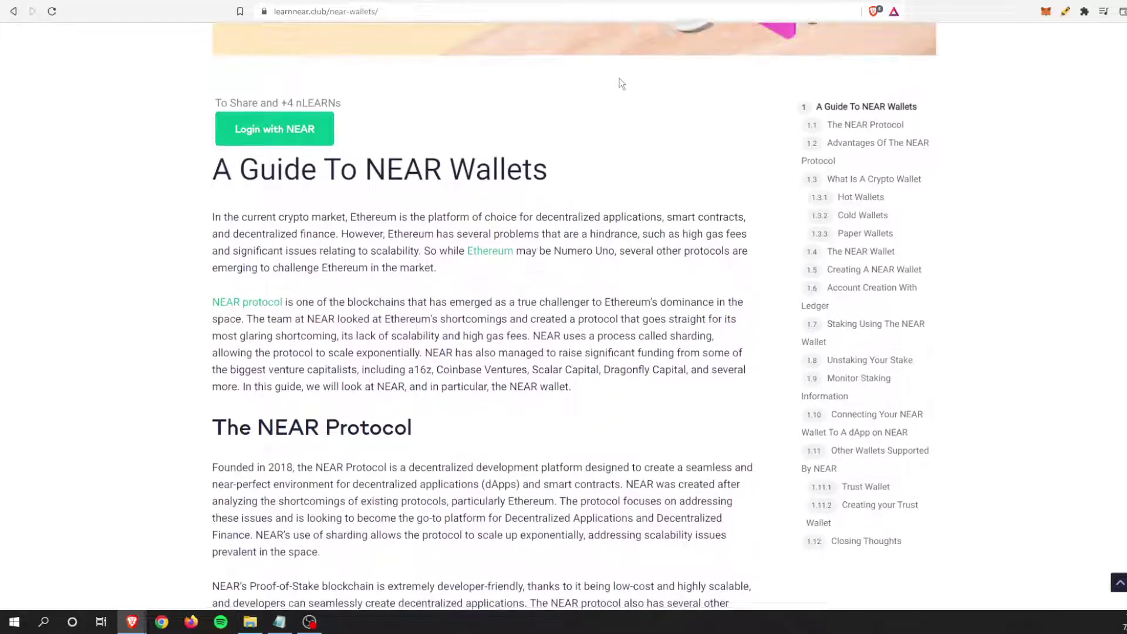
{"action": "scroll", "coordinate": [623, 83], "scroll_direction": "up", "scroll_amount": 1}
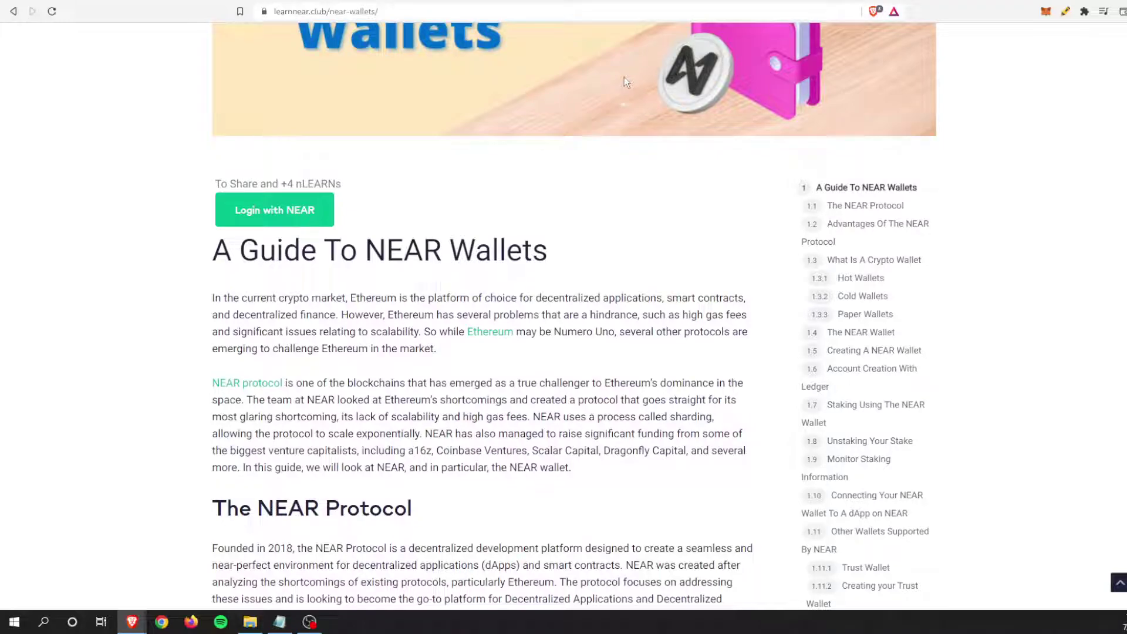
{"action": "scroll", "coordinate": [613, 108], "scroll_direction": "down", "scroll_amount": 1}
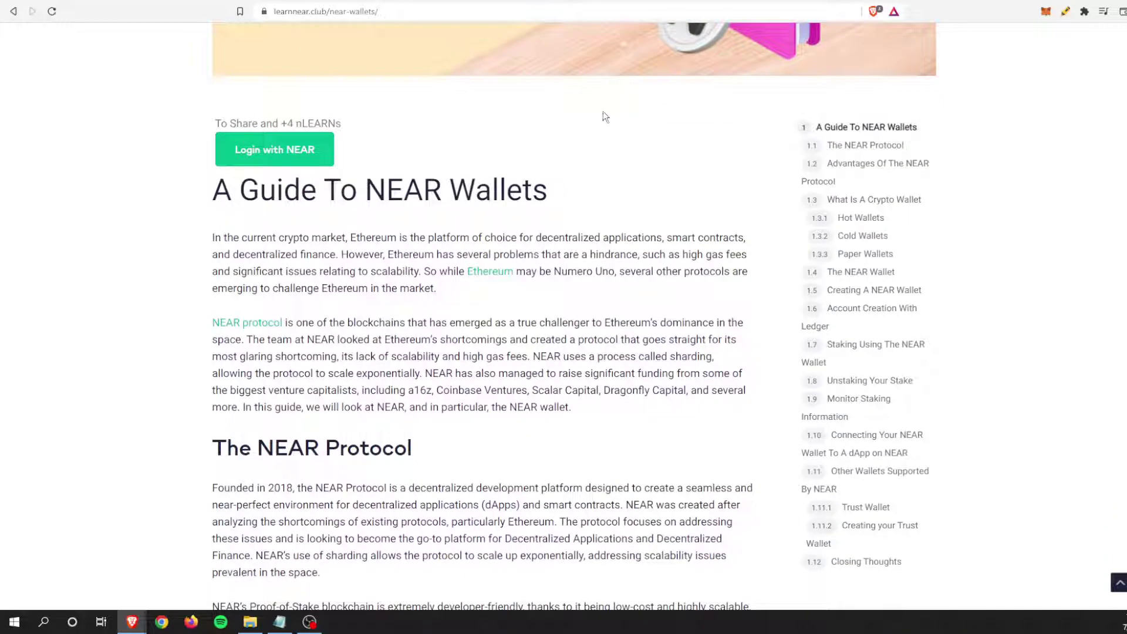
{"action": "scroll", "coordinate": [611, 112], "scroll_direction": "down", "scroll_amount": 2}
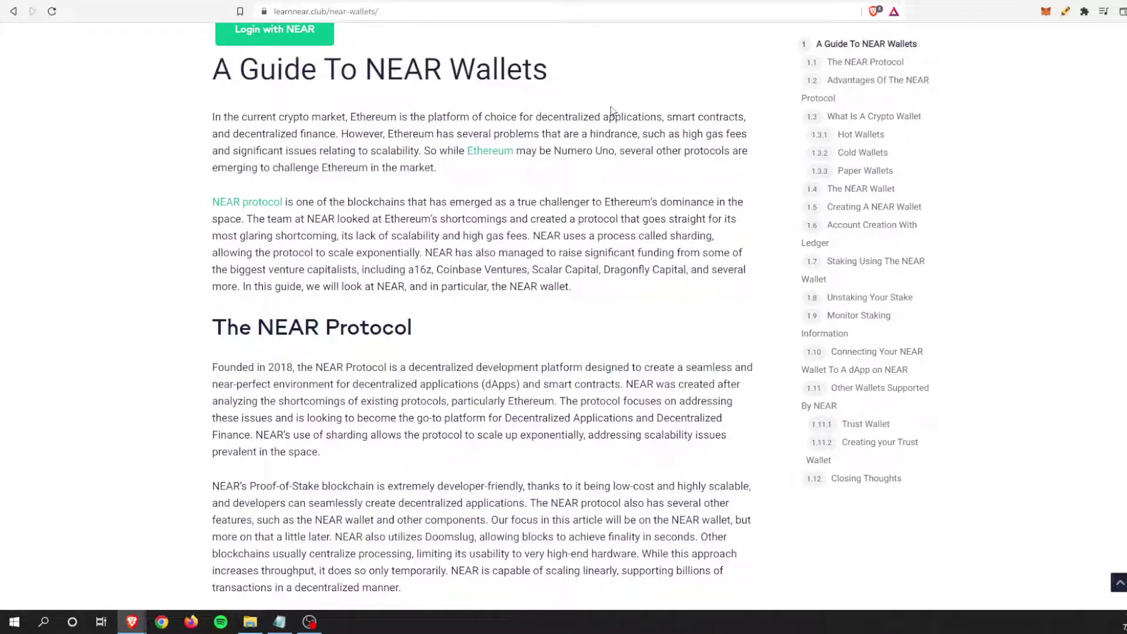
{"action": "scroll", "coordinate": [611, 108], "scroll_direction": "down", "scroll_amount": 1}
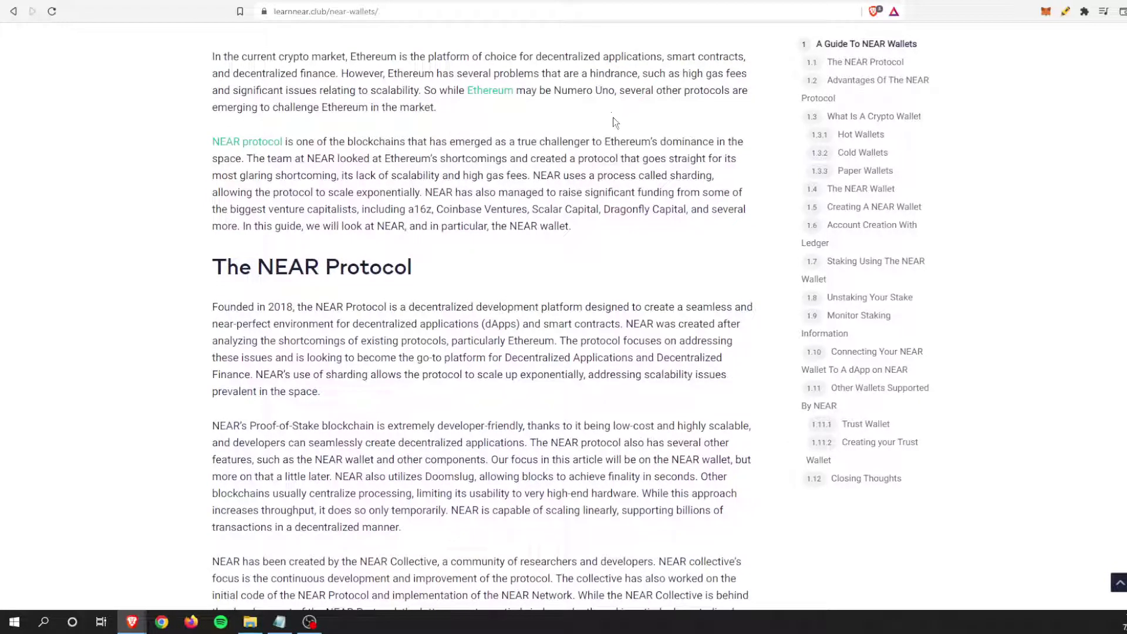
{"action": "scroll", "coordinate": [607, 125], "scroll_direction": "down", "scroll_amount": 4}
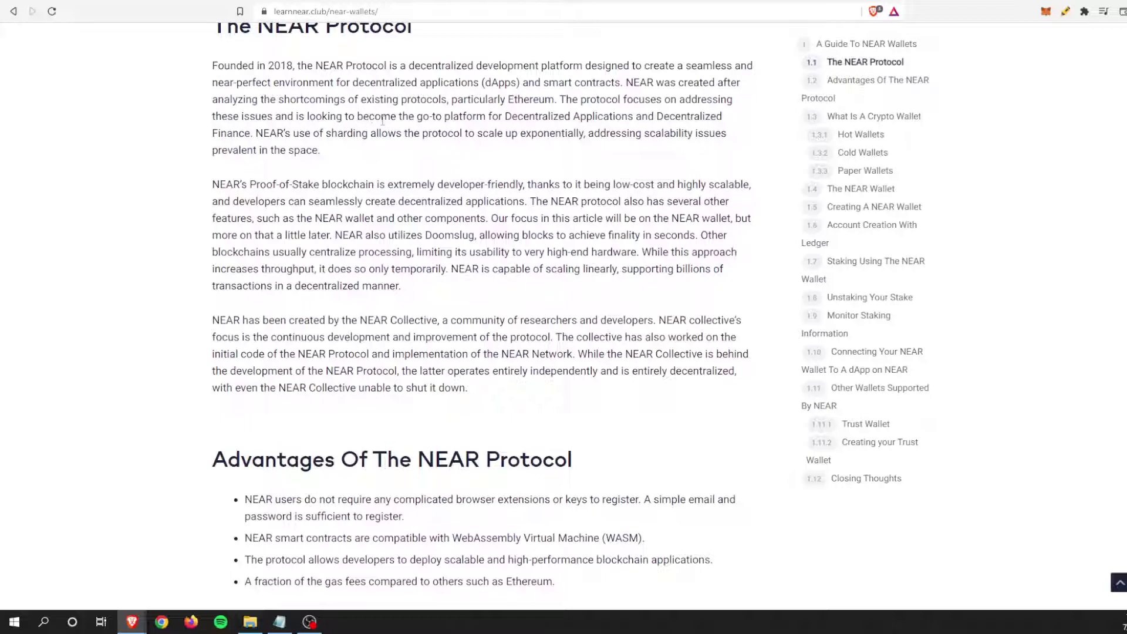
{"action": "scroll", "coordinate": [382, 120], "scroll_direction": "down", "scroll_amount": 1}
{"action": "scroll", "coordinate": [378, 138], "scroll_direction": "down", "scroll_amount": 1}
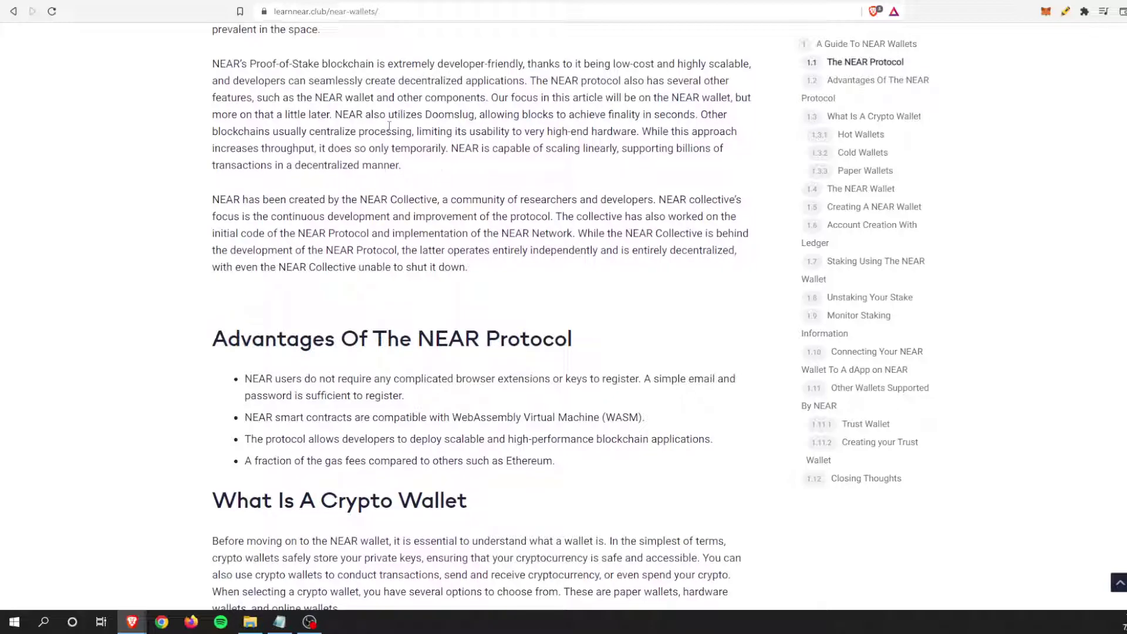
{"action": "scroll", "coordinate": [408, 126], "scroll_direction": "down", "scroll_amount": 4}
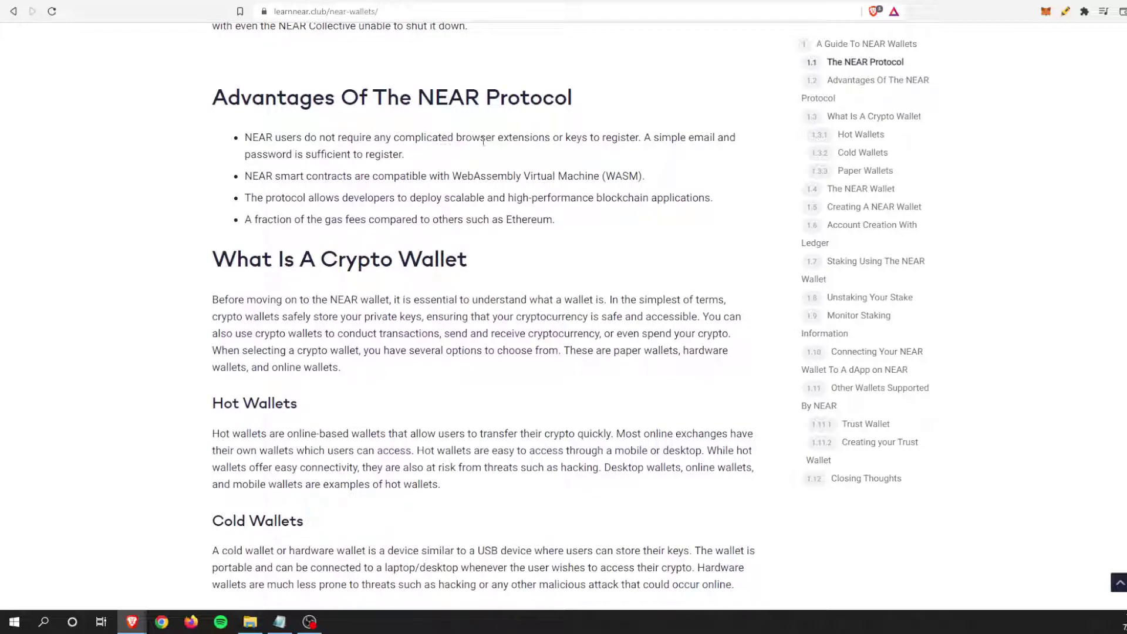
{"action": "scroll", "coordinate": [518, 144], "scroll_direction": "down", "scroll_amount": 1}
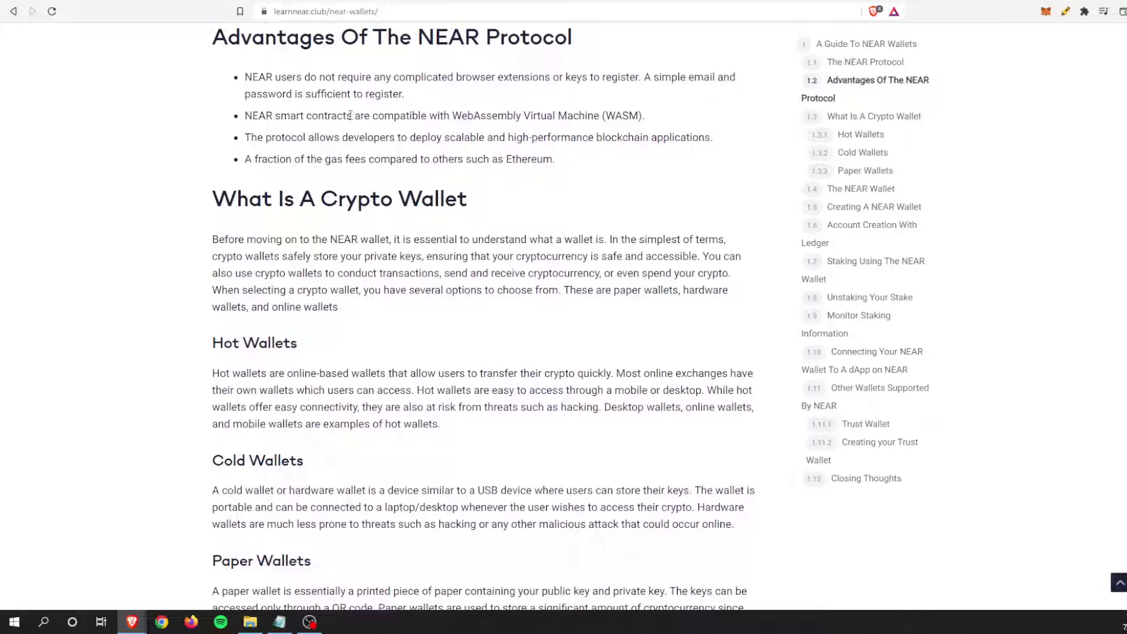
{"action": "scroll", "coordinate": [364, 113], "scroll_direction": "down", "scroll_amount": 2}
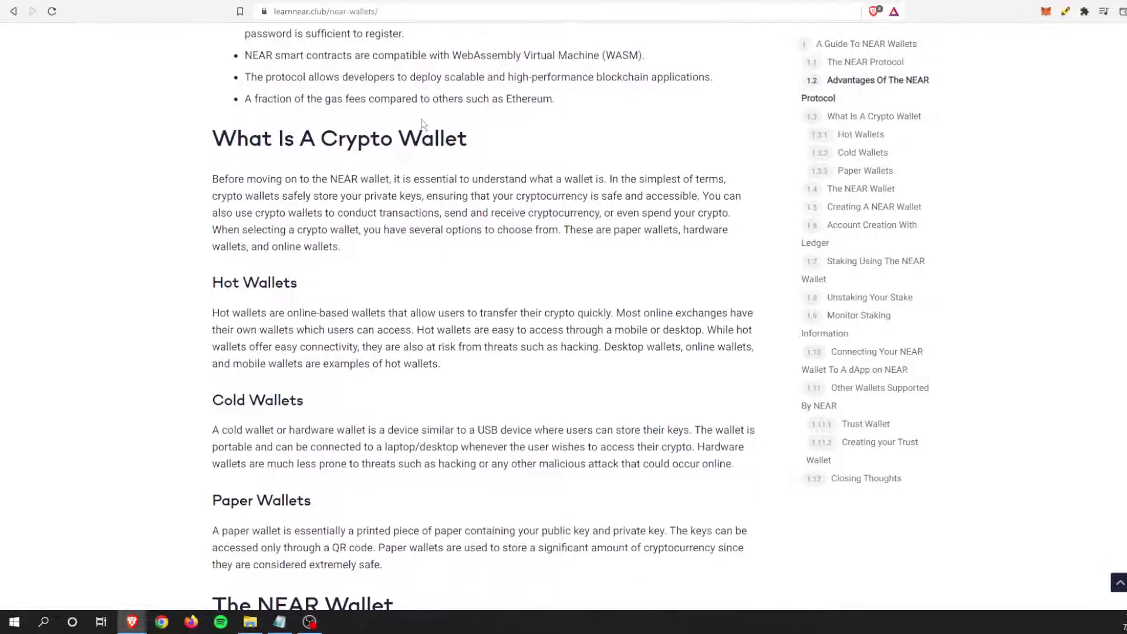
{"action": "scroll", "coordinate": [409, 121], "scroll_direction": "down", "scroll_amount": 2}
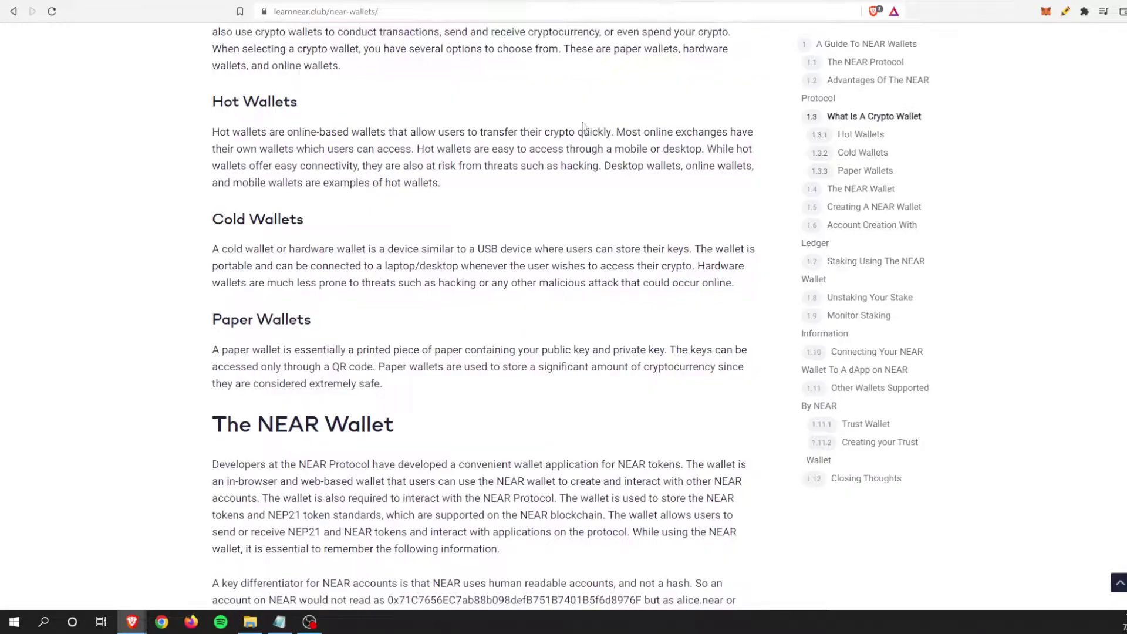
{"action": "scroll", "coordinate": [582, 128], "scroll_direction": "down", "scroll_amount": 3}
Check the wallet.near.org balance dashboard, return to the guide, then go to the wallet tutorial video
{"action": "scroll", "coordinate": [582, 126], "scroll_direction": "down", "scroll_amount": 6}
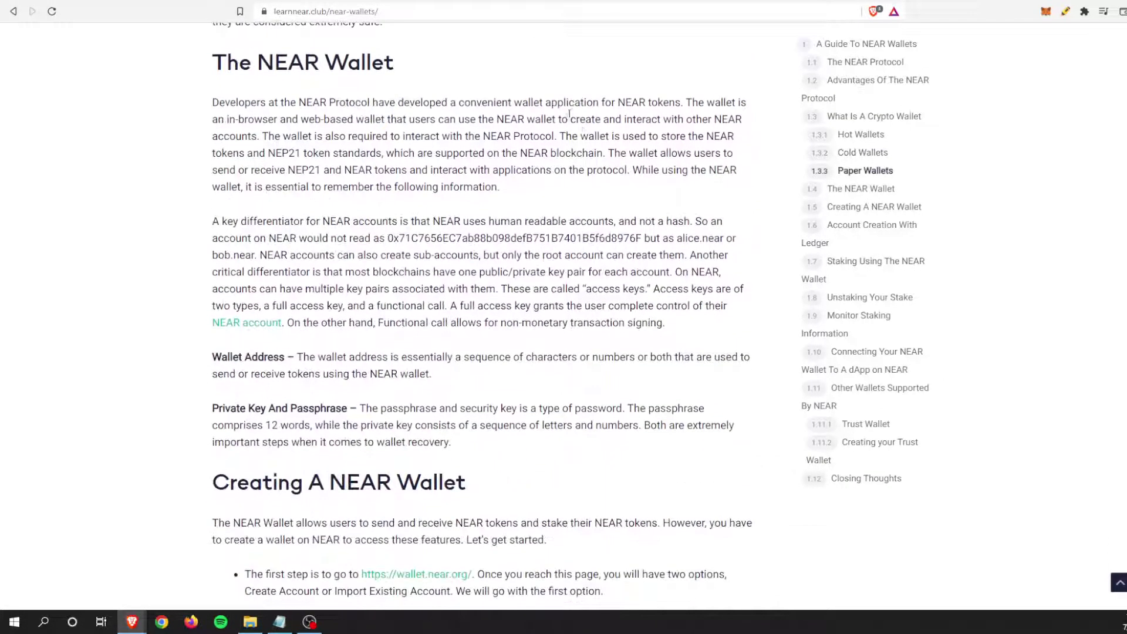
{"action": "scroll", "coordinate": [552, 118], "scroll_direction": "up", "scroll_amount": 3}
{"action": "key", "text": "ctrl+Tab"}
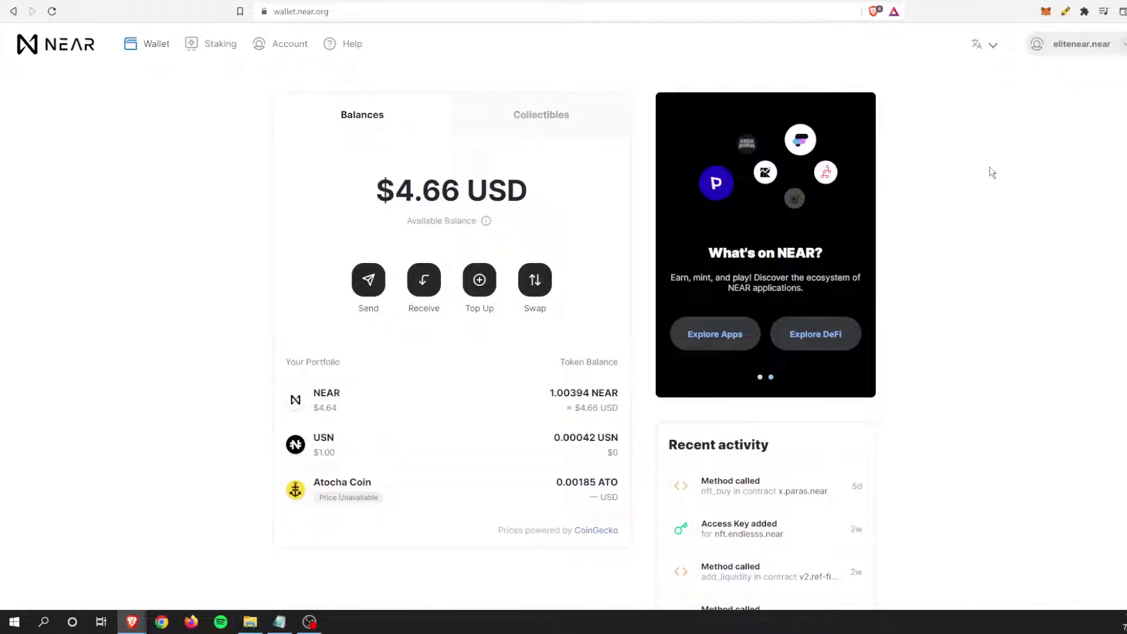
{"action": "key", "text": "ctrl+shift+Tab"}
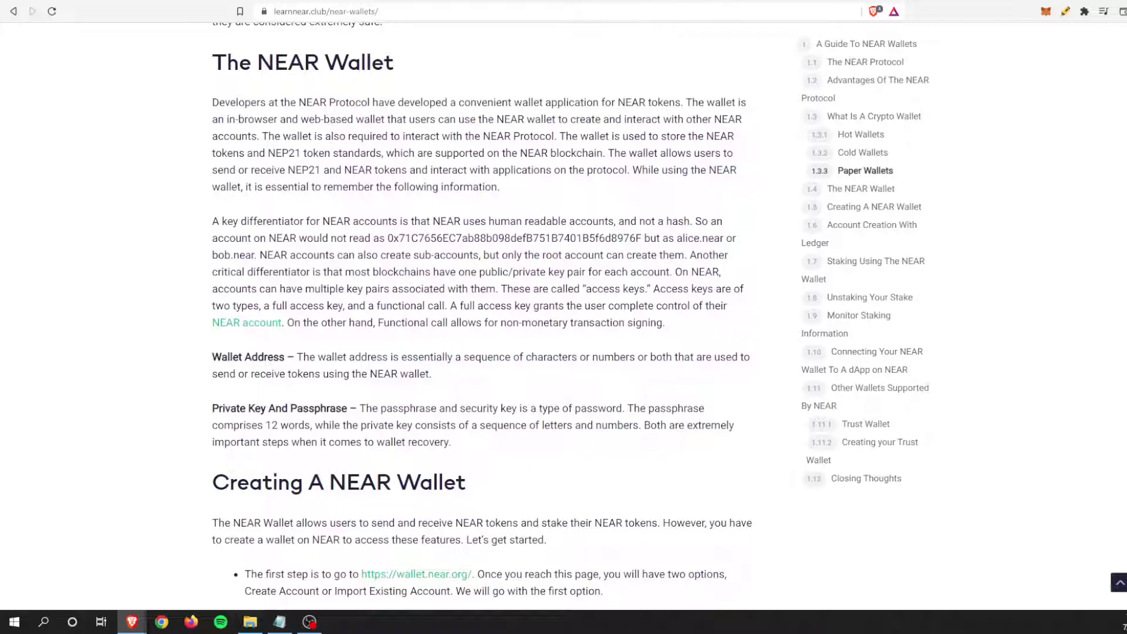
{"action": "key", "text": "ctrl+Tab"}
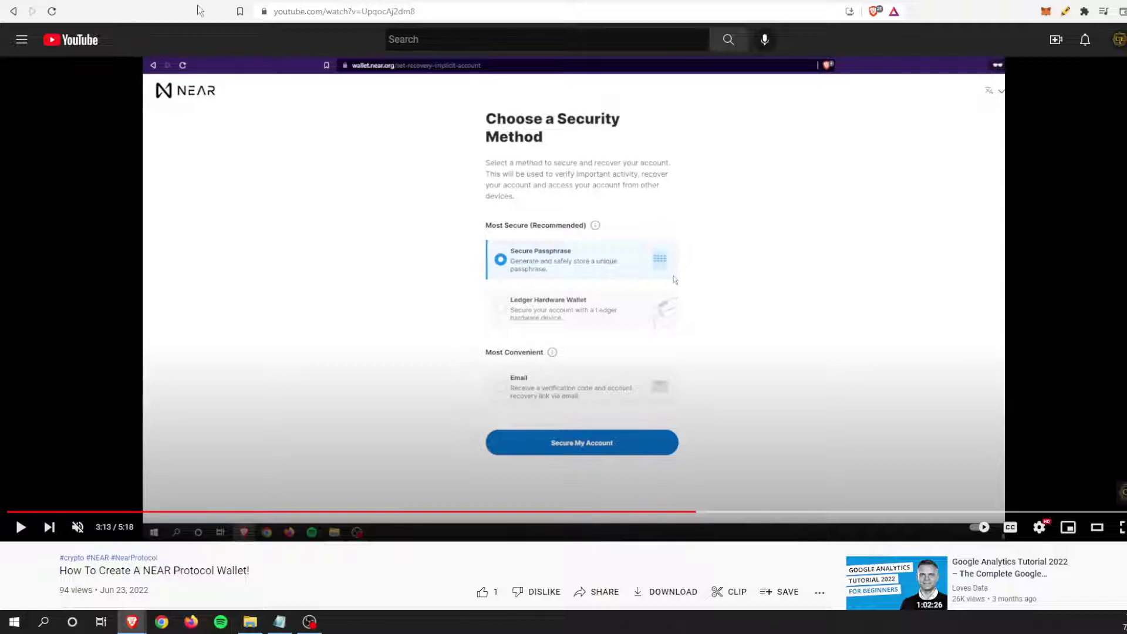
{"action": "key", "text": "alt+Left"}
{"action": "scroll", "coordinate": [430, 265], "scroll_direction": "down", "scroll_amount": 3}
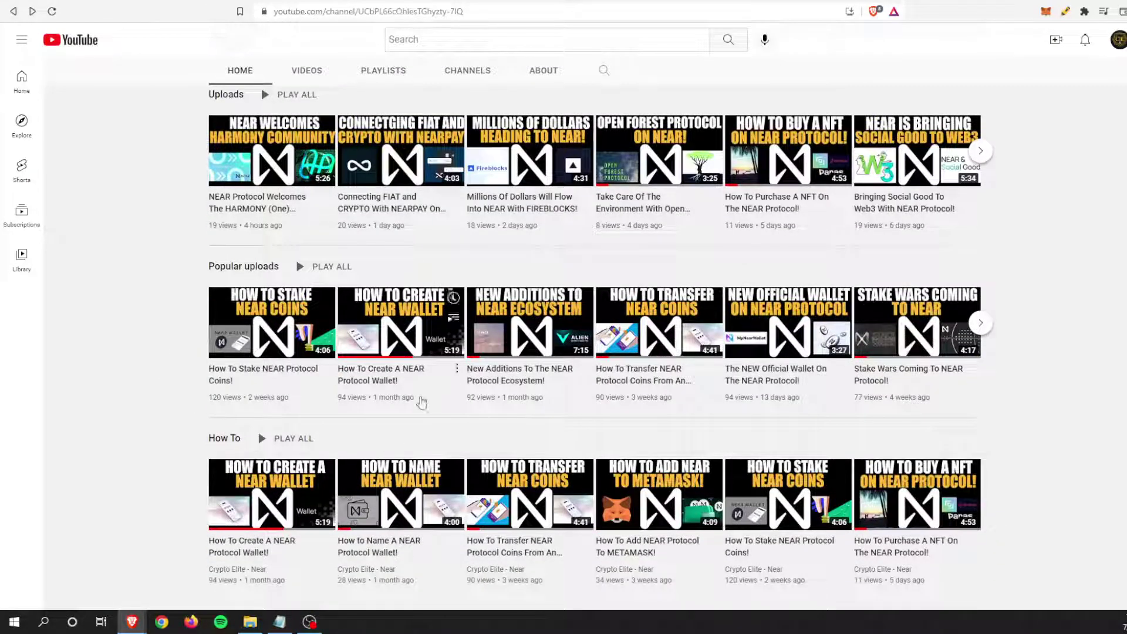
{"action": "key", "text": "alt+Right"}
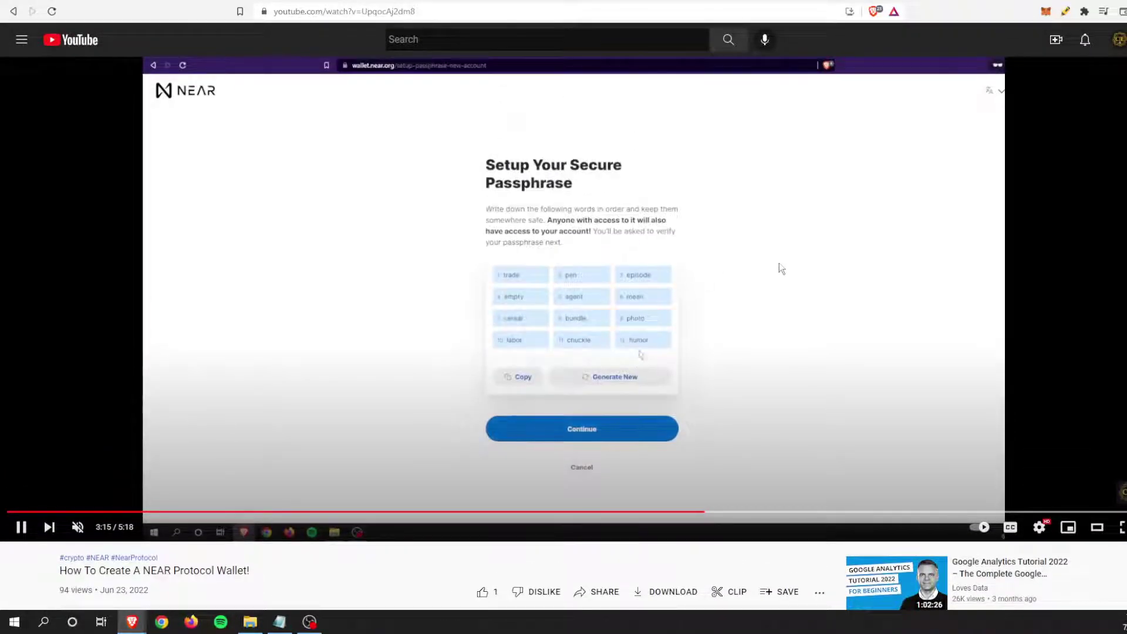
{"action": "left_click", "coordinate": [770, 256]}
{"action": "key", "text": "alt+Tab"}
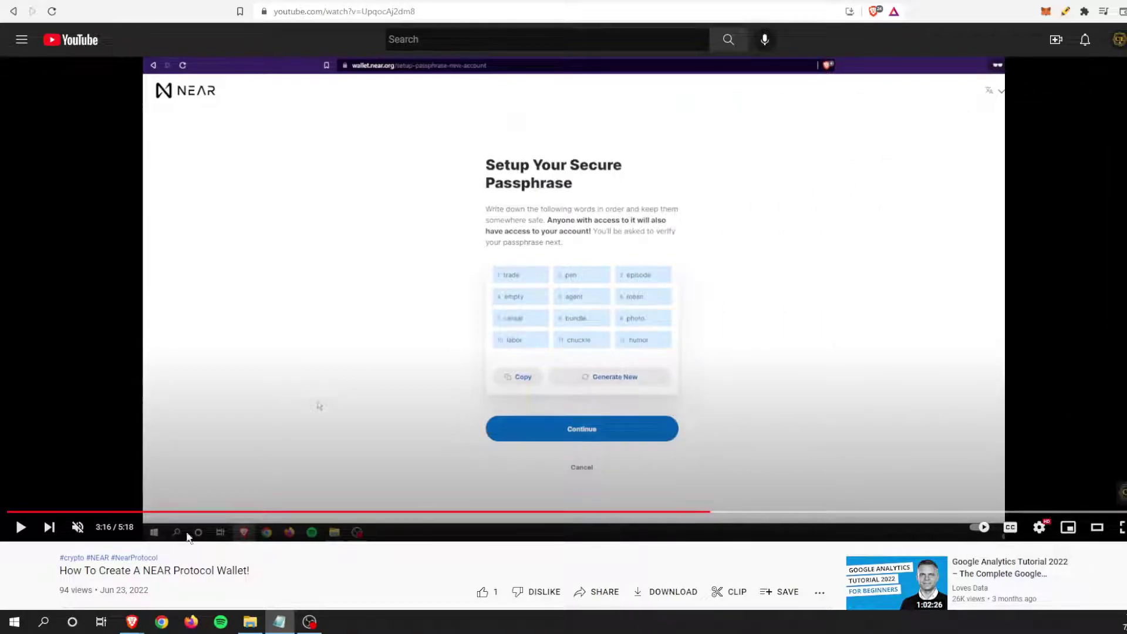
{"action": "mouse_move", "coordinate": [280, 621]}
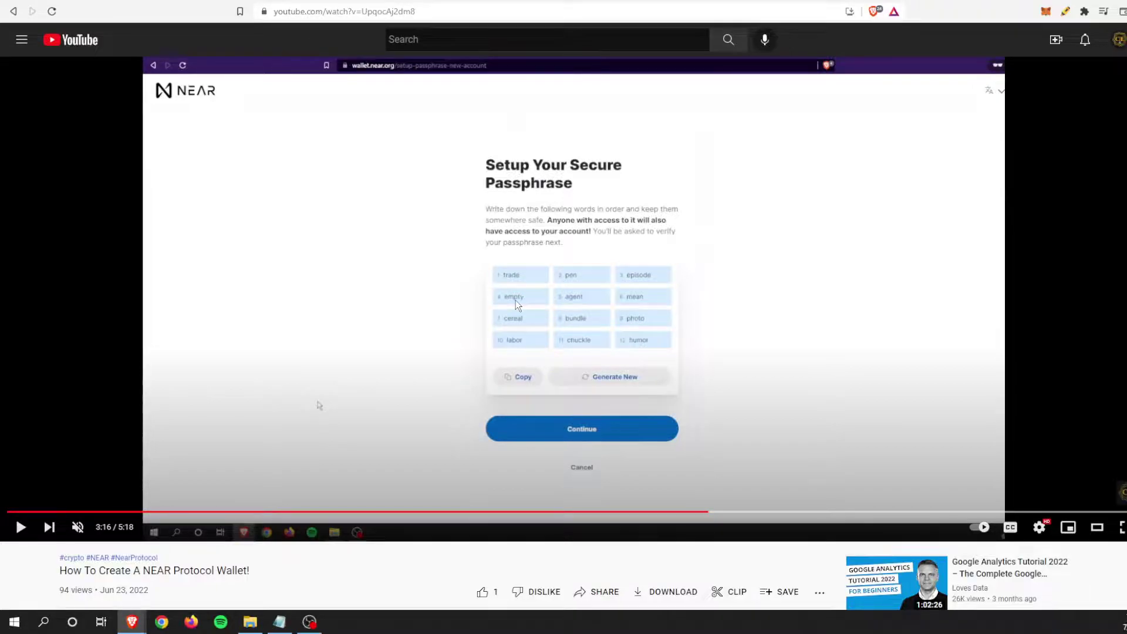
{"action": "mouse_move", "coordinate": [132, 622]}
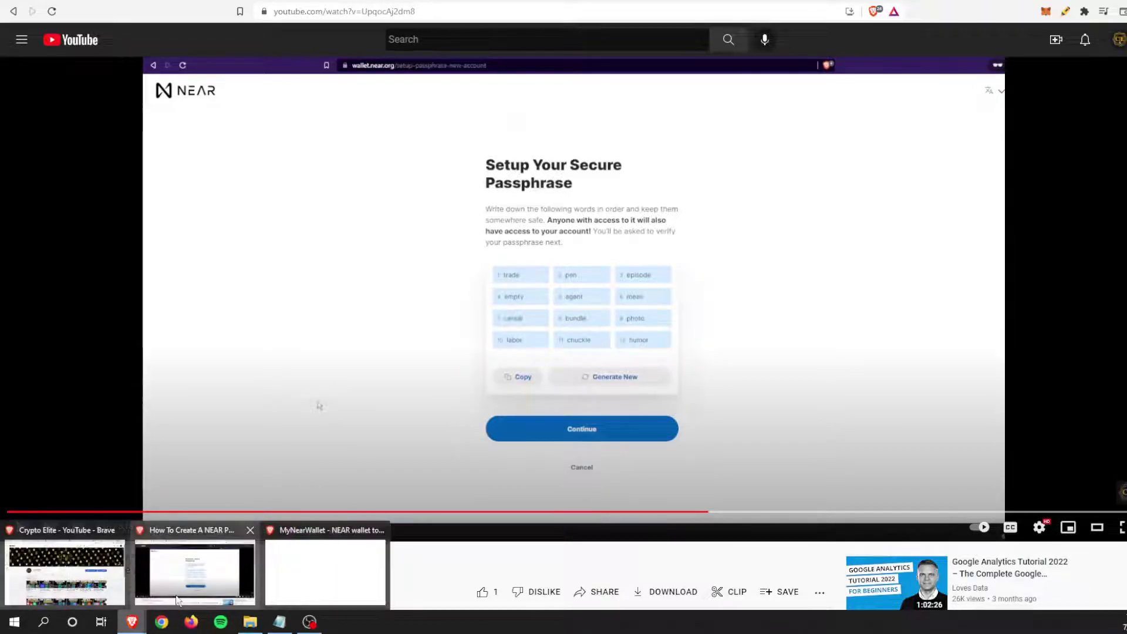
In MyNearWallet, start Import Account and choose recovery with a 12-word passphrase
{"action": "left_click", "coordinate": [328, 589]}
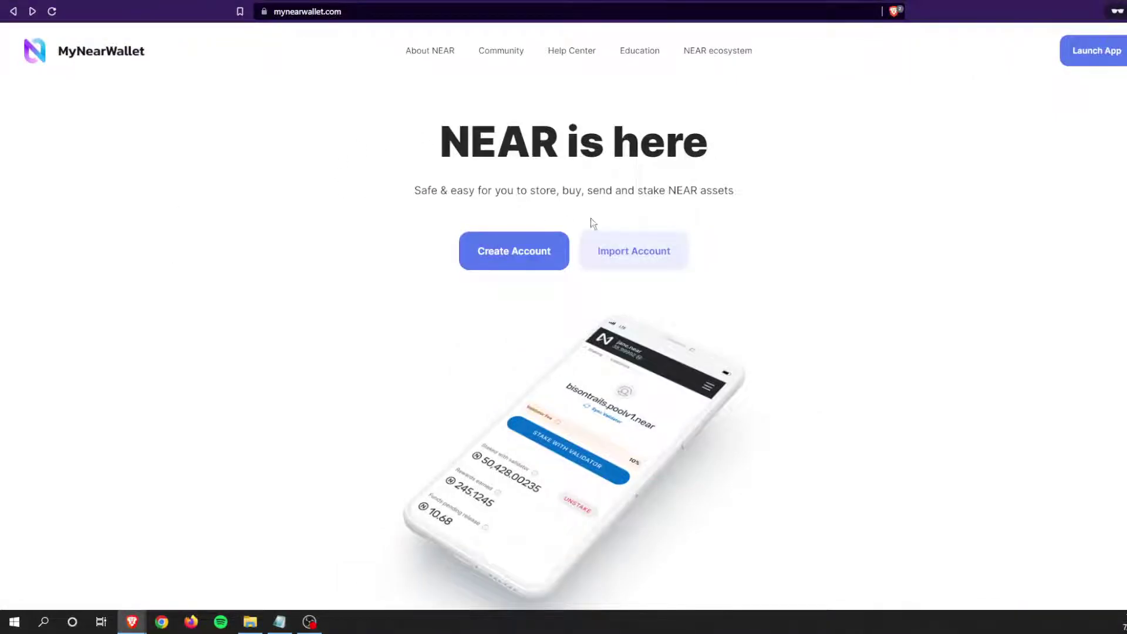
{"action": "left_click", "coordinate": [649, 250]}
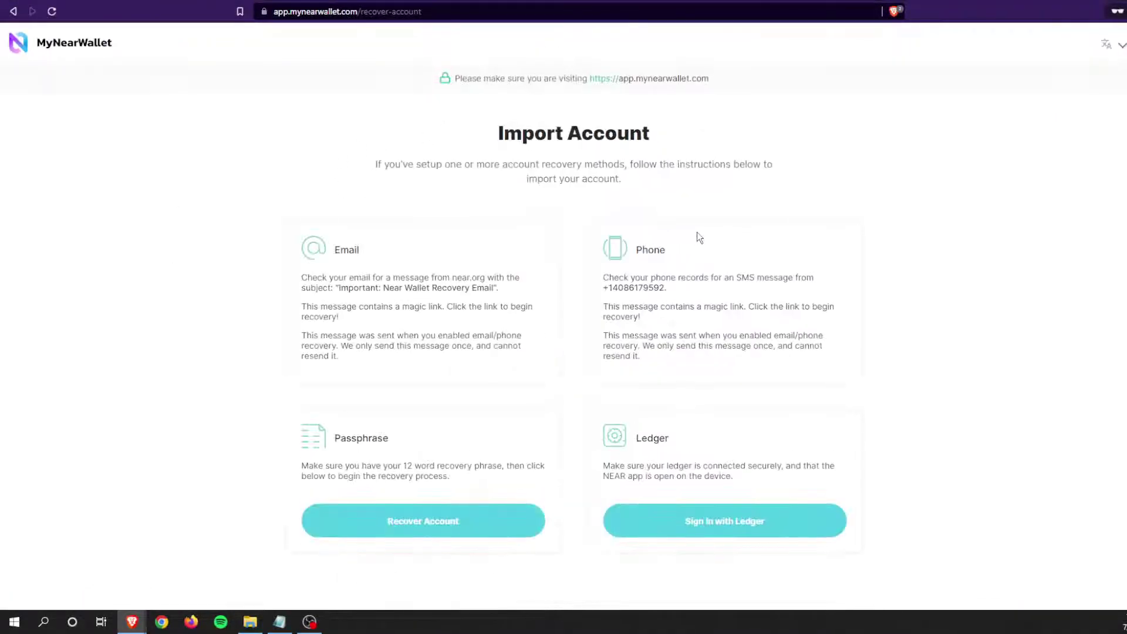
{"action": "scroll", "coordinate": [319, 399], "scroll_direction": "down", "scroll_amount": 2}
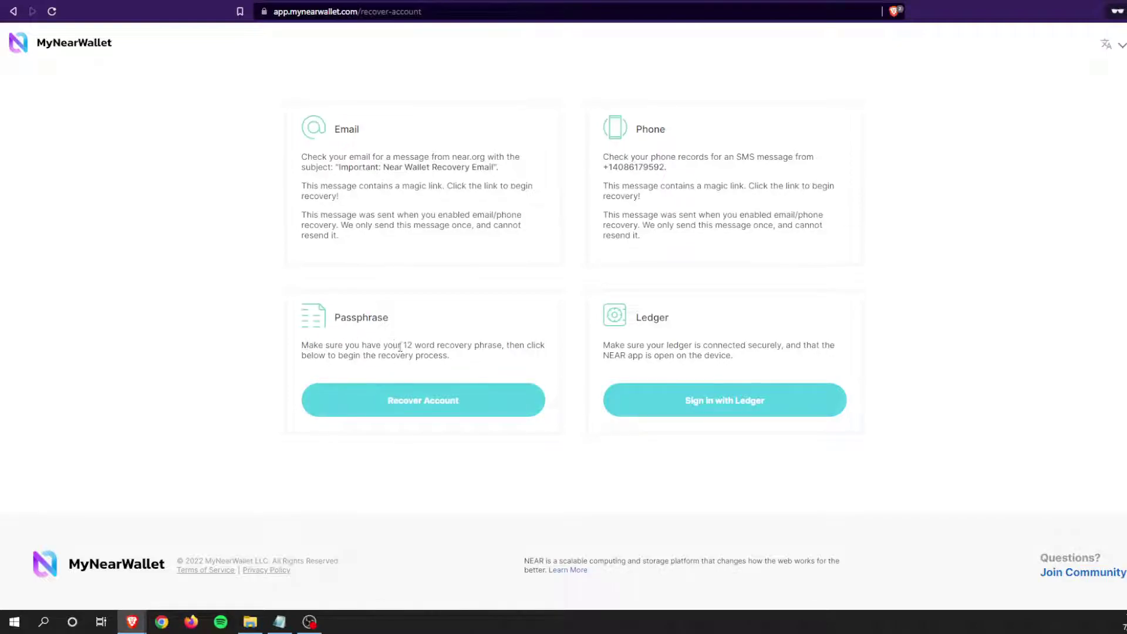
{"action": "left_click", "coordinate": [467, 402]}
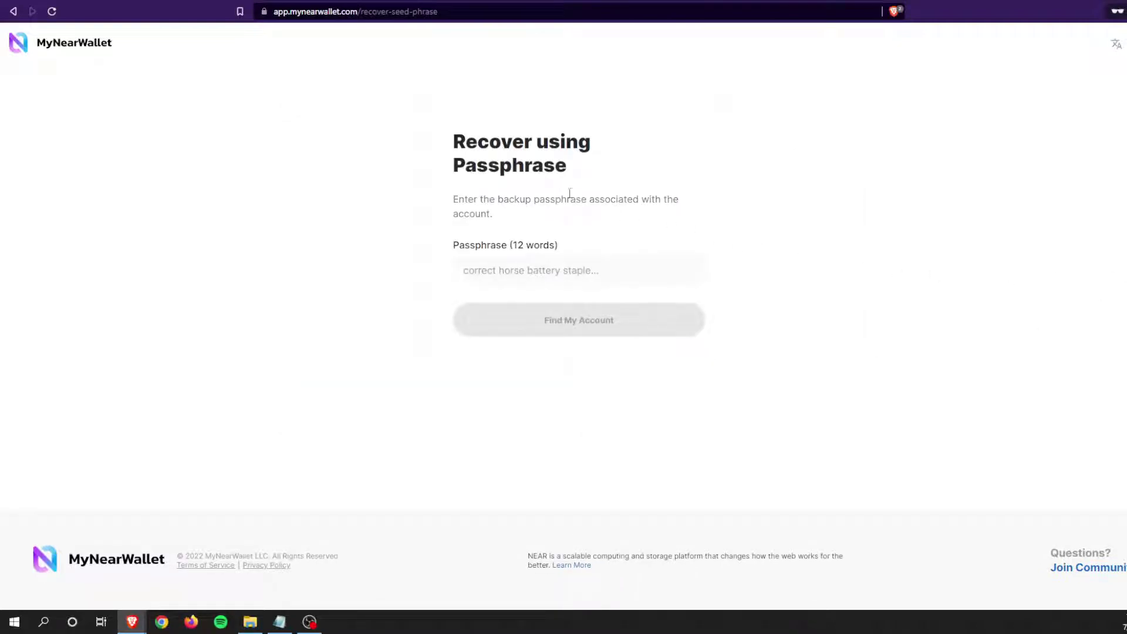
Copy the 12 seed words from Notepad into the Passphrase field and find the account
{"action": "key", "text": "alt+Tab"}
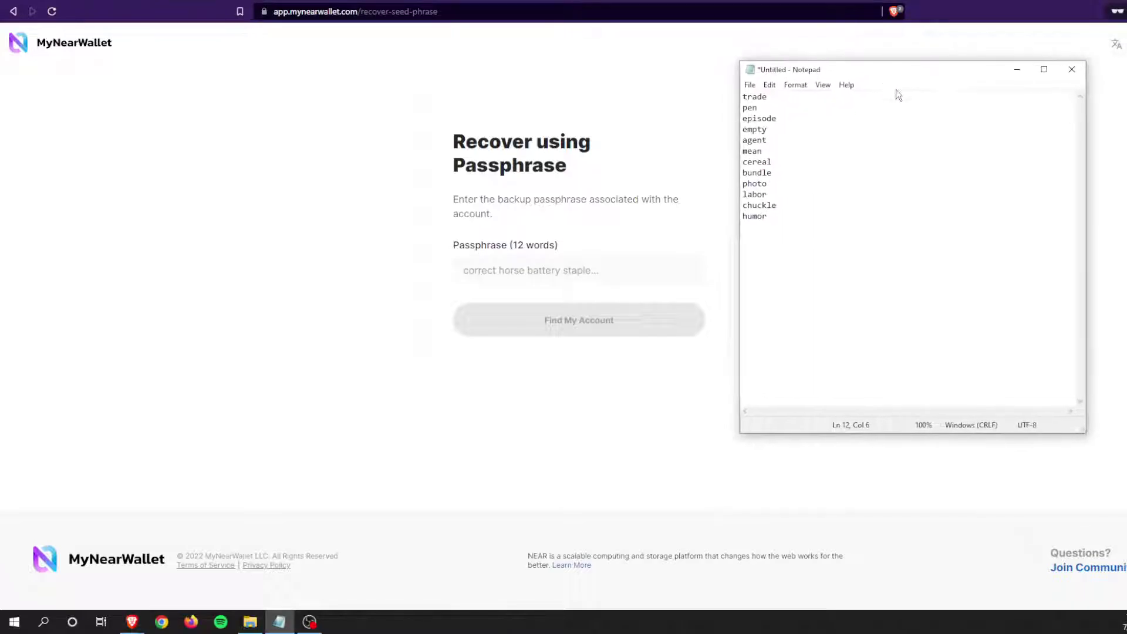
{"action": "left_click_drag", "start_coordinate": [838, 259], "coordinate": [660, 81]}
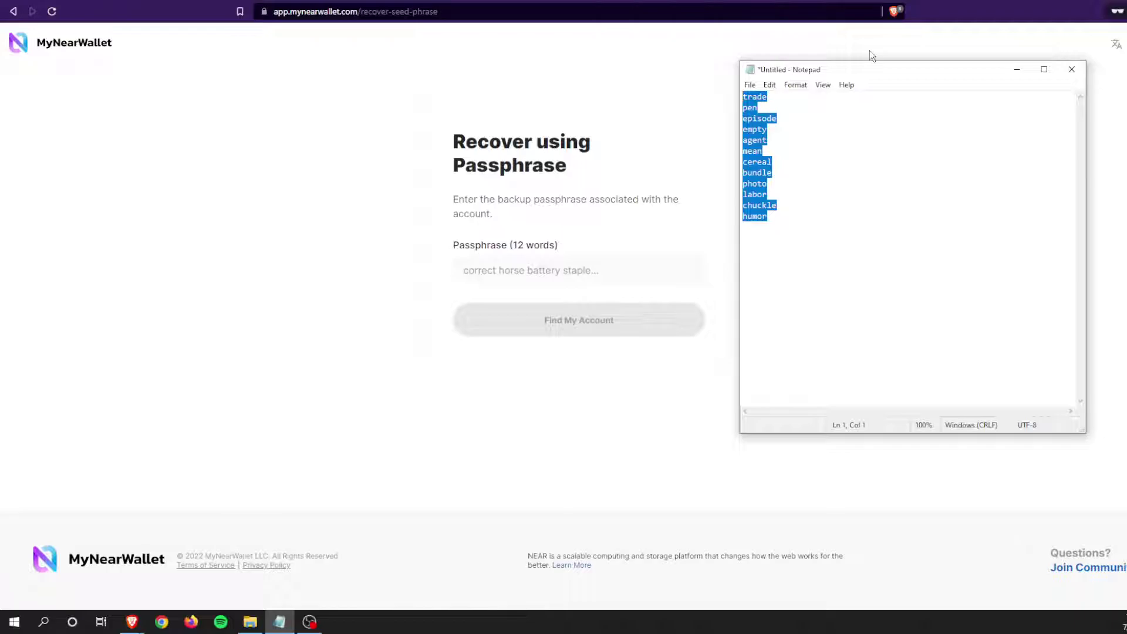
{"action": "key", "text": "alt+Tab"}
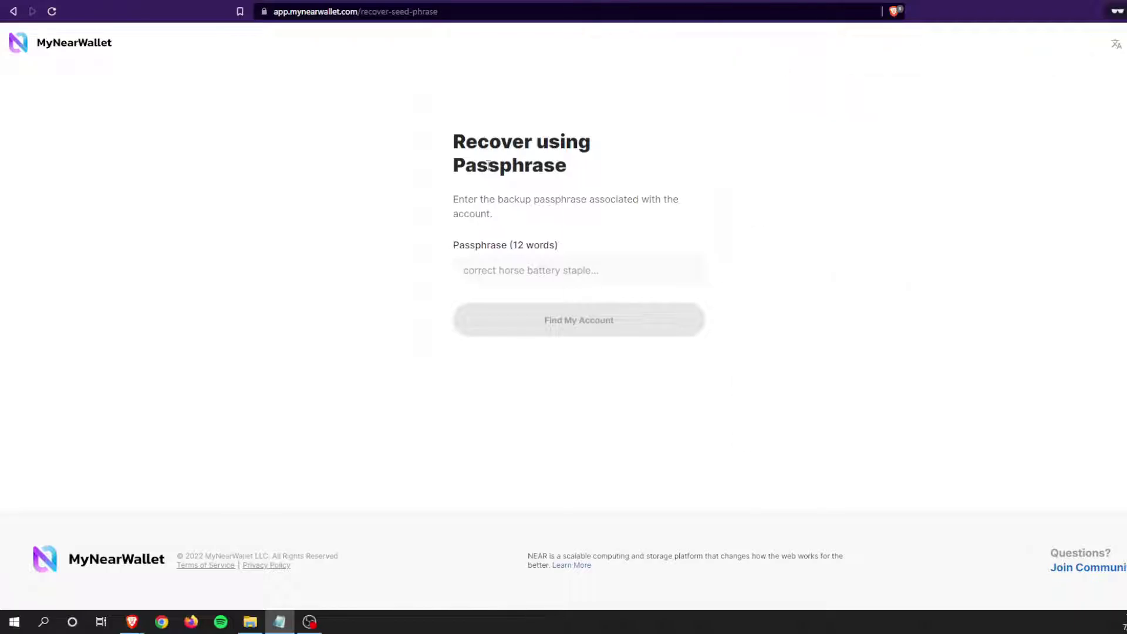
{"action": "left_click", "coordinate": [544, 270]}
{"action": "key", "text": "ctrl+v"}
{"action": "left_click", "coordinate": [573, 320]}
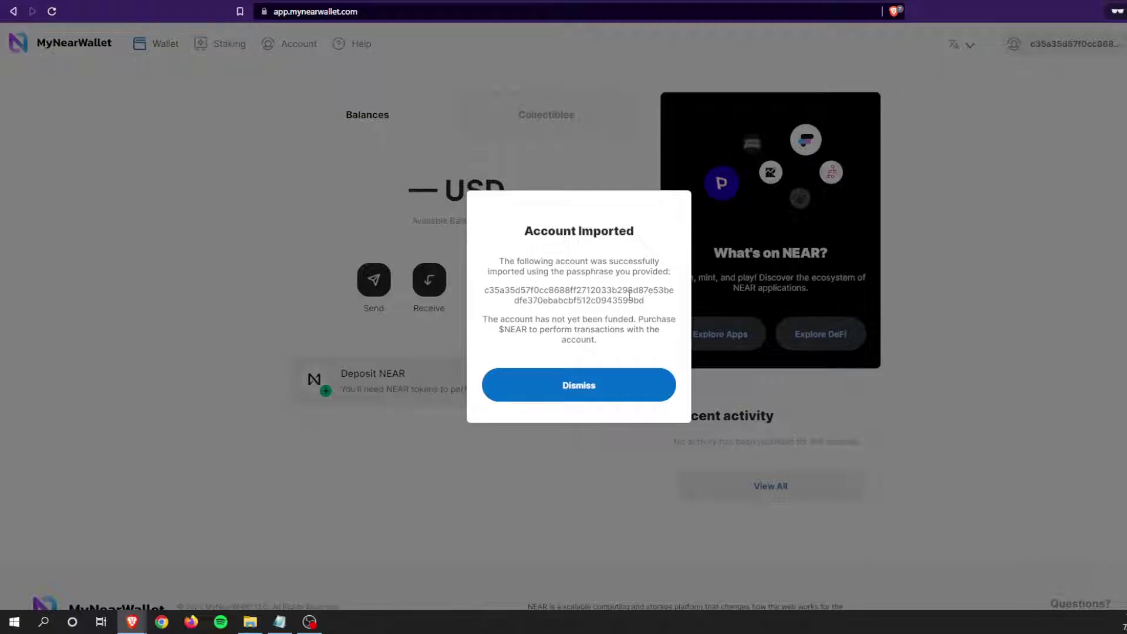
Dismiss the confirmation, then view Collectibles, Balances, Staking and Account pages, ending on Wallet
{"action": "left_click", "coordinate": [603, 390]}
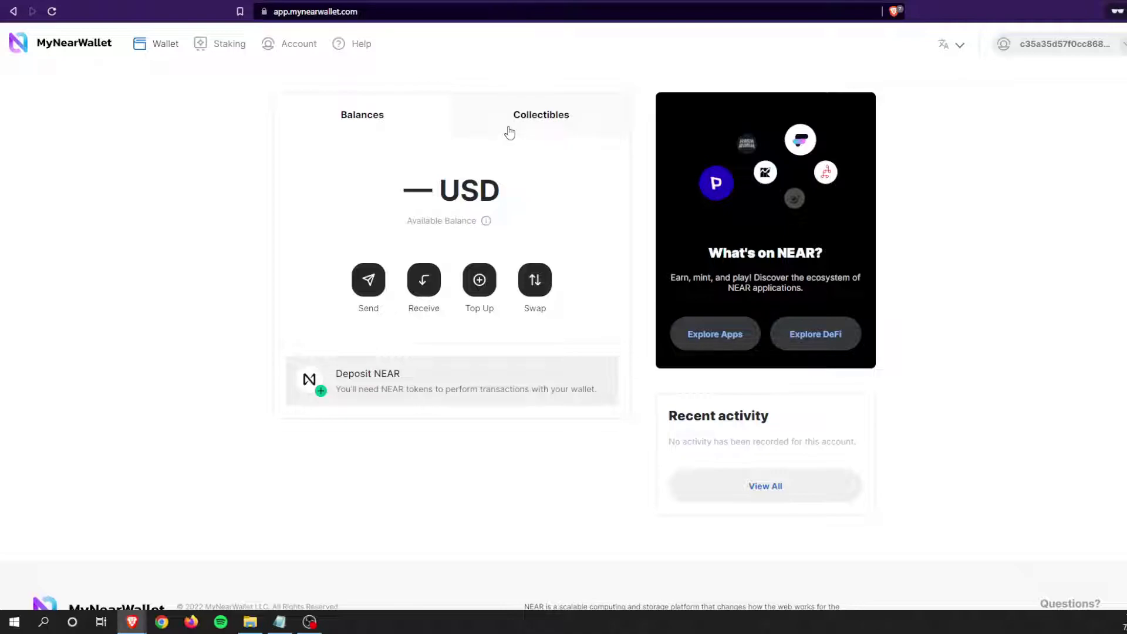
{"action": "left_click", "coordinate": [543, 121]}
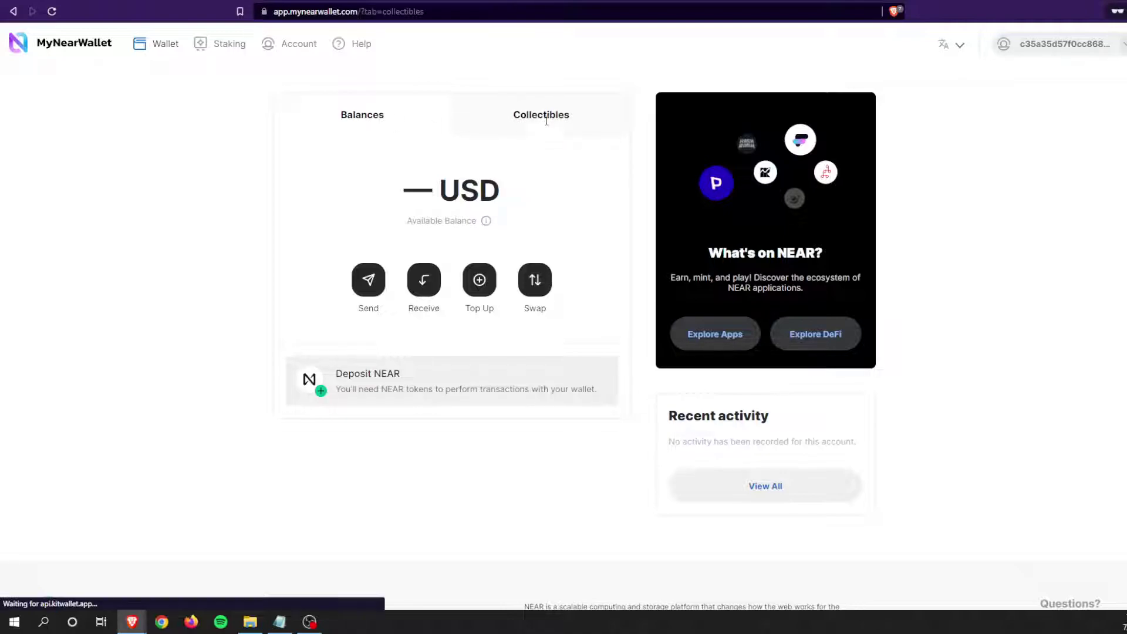
{"action": "left_click", "coordinate": [388, 130]}
{"action": "left_click", "coordinate": [232, 47]}
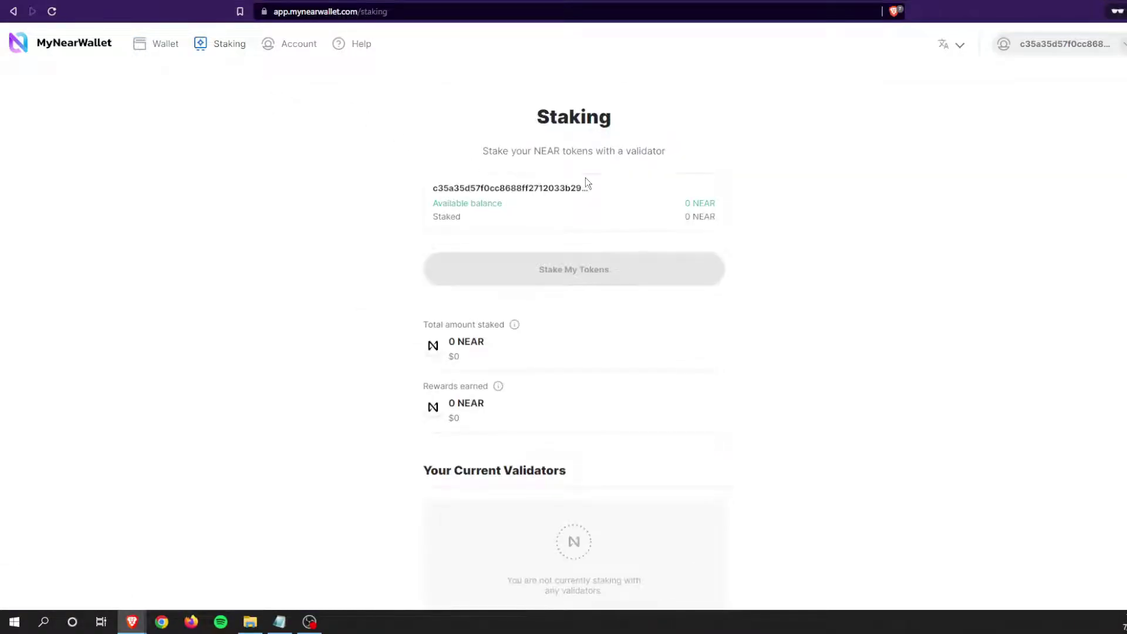
{"action": "scroll", "coordinate": [609, 211], "scroll_direction": "down", "scroll_amount": 3}
{"action": "scroll", "coordinate": [611, 212], "scroll_direction": "up", "scroll_amount": 3}
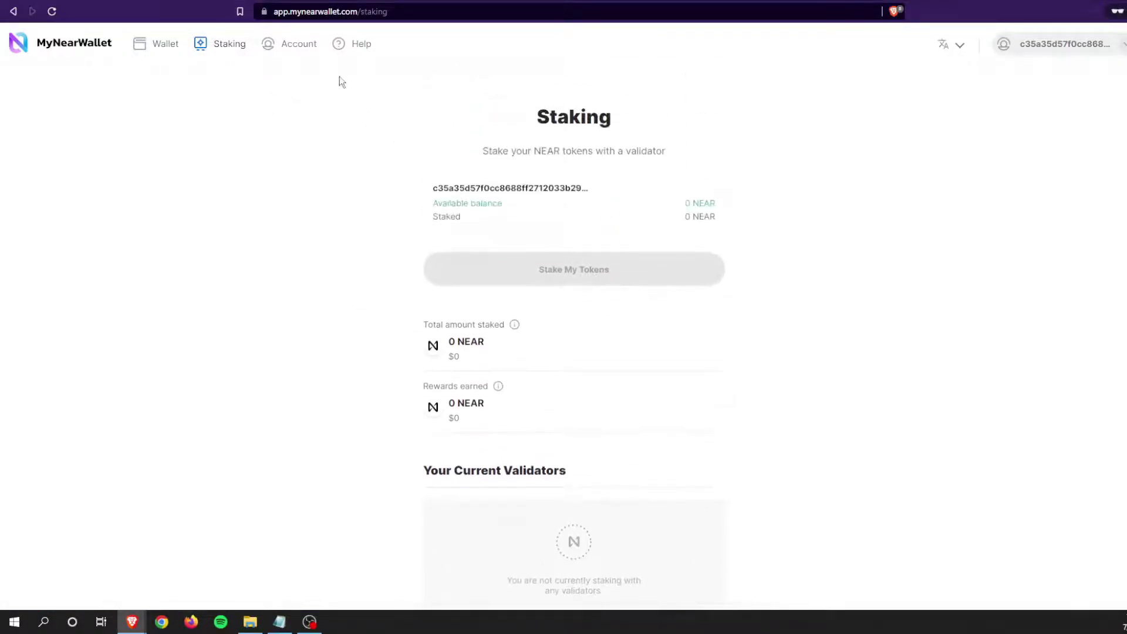
{"action": "left_click", "coordinate": [308, 53]}
{"action": "left_click", "coordinate": [157, 47]}
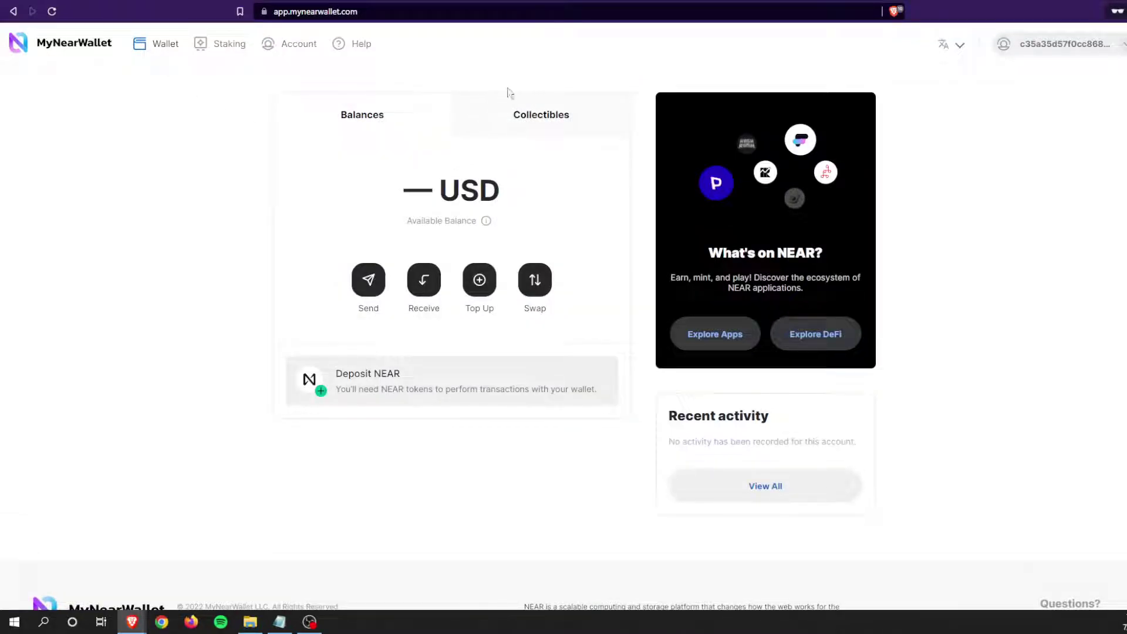
Switch to the tutorial window, then to the original NEAR Wallet showing $4.66 USD
{"action": "key", "text": "alt+Tab"}
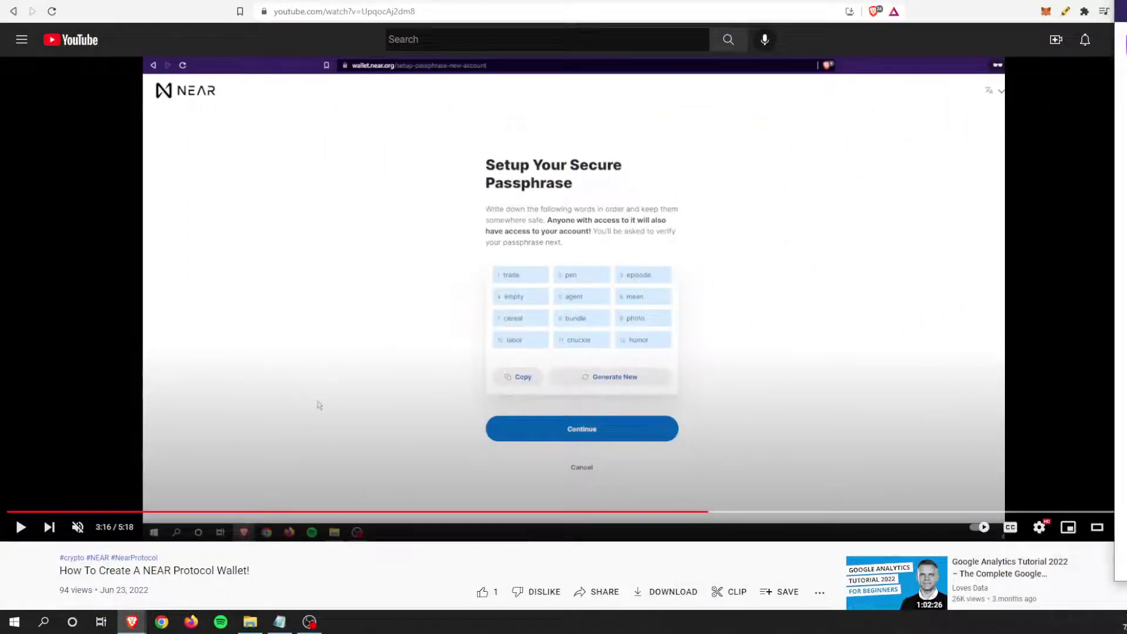
{"action": "key", "text": "alt+Tab"}
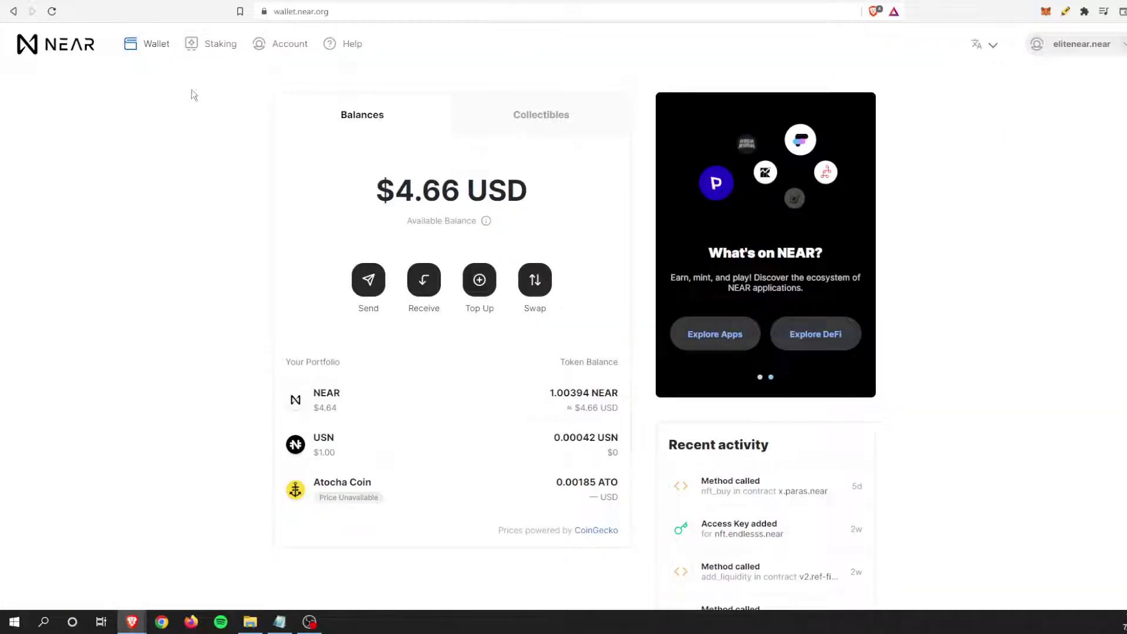